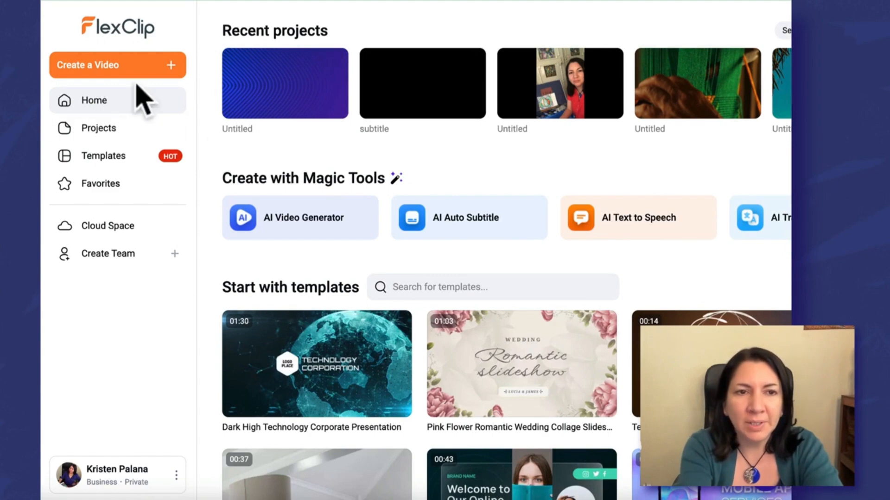
Create a new video project with a 16:9 ratio.
{"action": "left_click", "coordinate": [166, 69]}
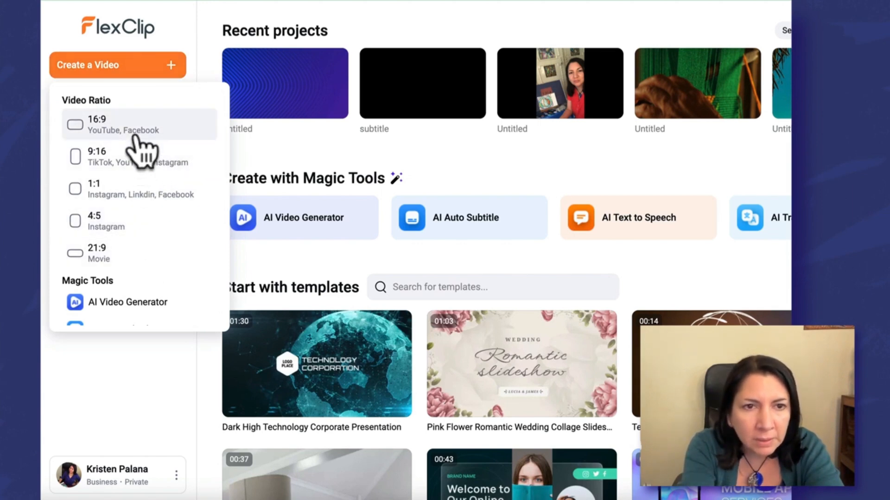
{"action": "left_click", "coordinate": [138, 130]}
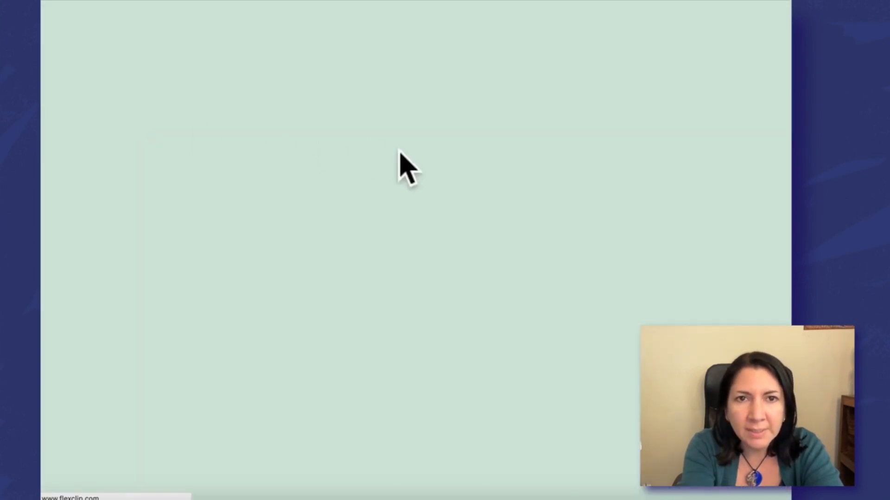
{"action": "left_click", "coordinate": [62, 227]}
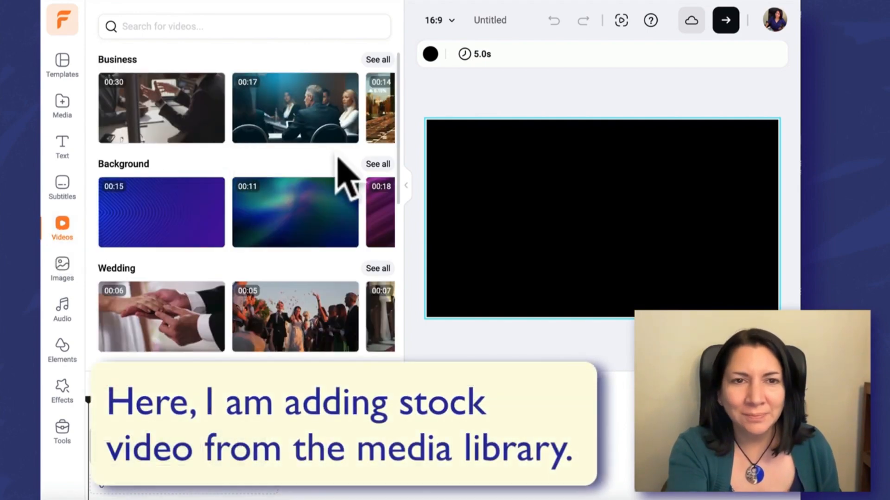
Preview the wedding ring stock video and add it as the first scene.
{"action": "left_click", "coordinate": [190, 326]}
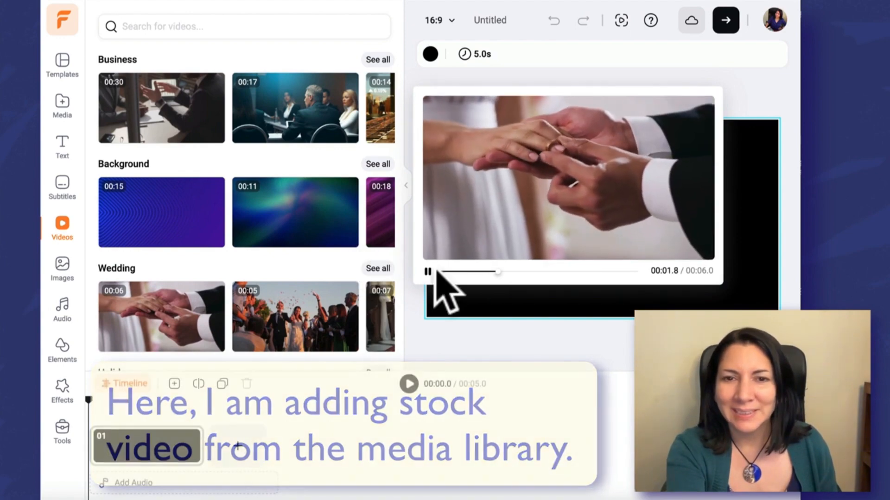
{"action": "left_click", "coordinate": [413, 370]}
{"action": "left_click_drag", "start_coordinate": [197, 345], "coordinate": [458, 281]}
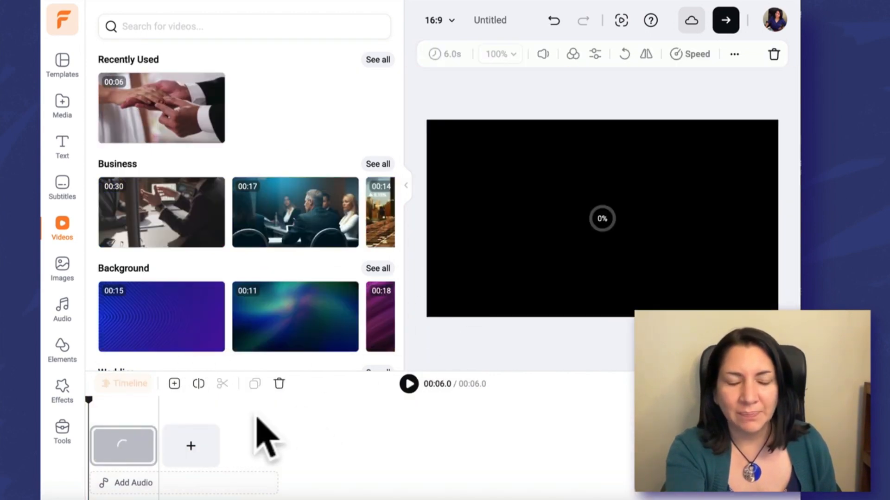
Add a second scene and fill it with the henna hands clip from a "wedding" video search.
{"action": "left_click", "coordinate": [188, 452]}
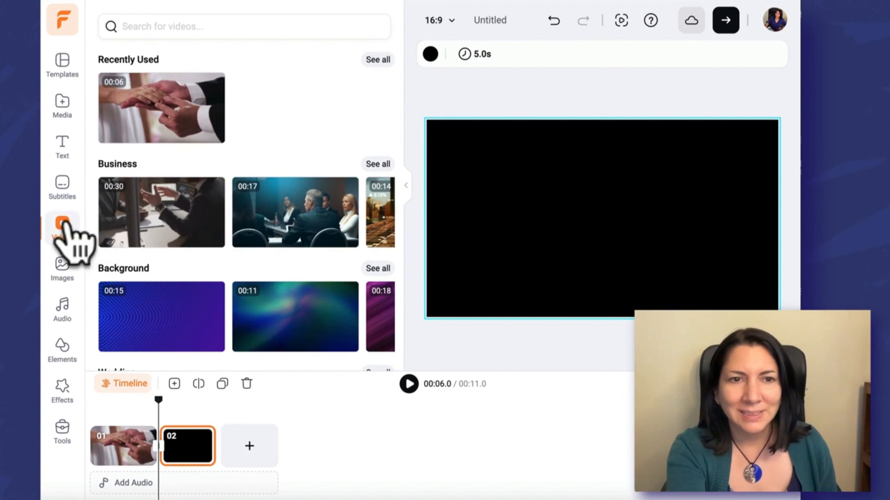
{"action": "left_click", "coordinate": [247, 27]}
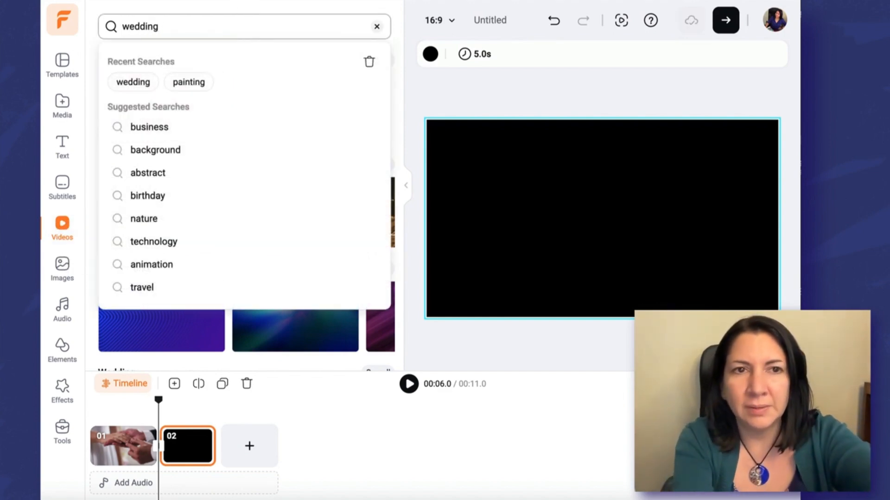
{"action": "left_click", "coordinate": [129, 84]}
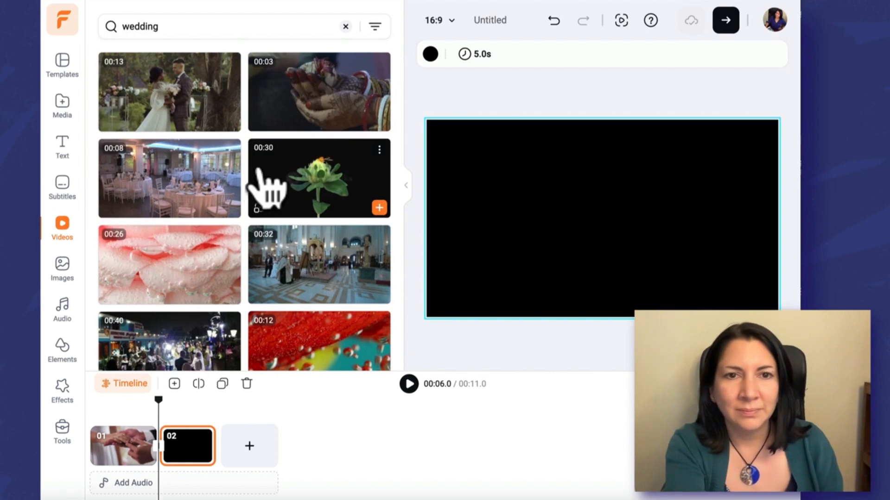
{"action": "left_click_drag", "start_coordinate": [328, 129], "coordinate": [466, 178]}
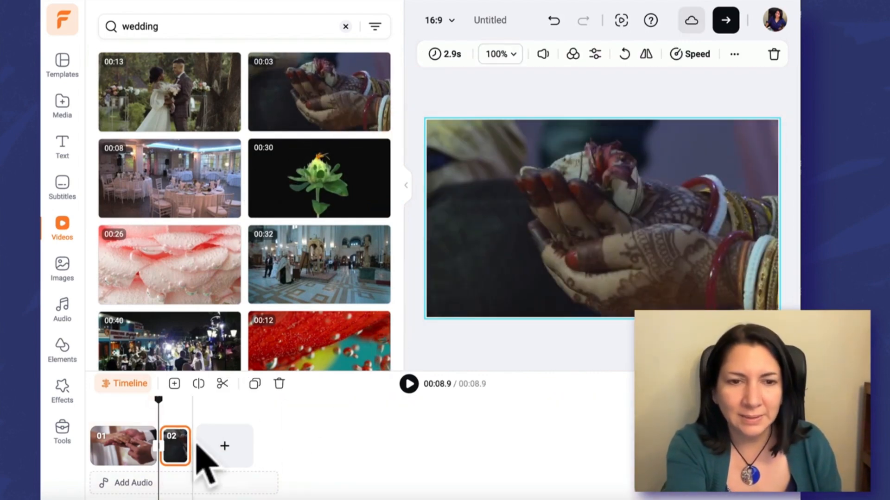
Trim the end of the second clip slightly and return the playhead to the start.
{"action": "left_click_drag", "start_coordinate": [191, 458], "coordinate": [223, 447]}
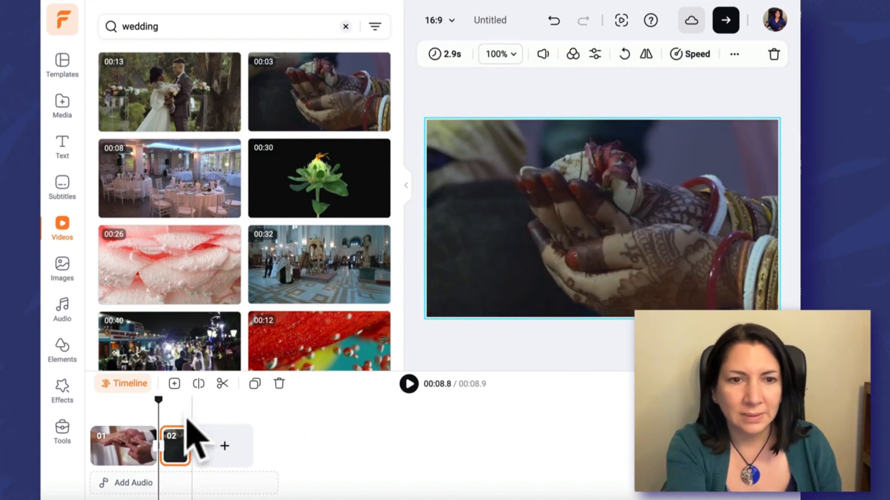
{"action": "left_click_drag", "start_coordinate": [159, 401], "coordinate": [97, 403]}
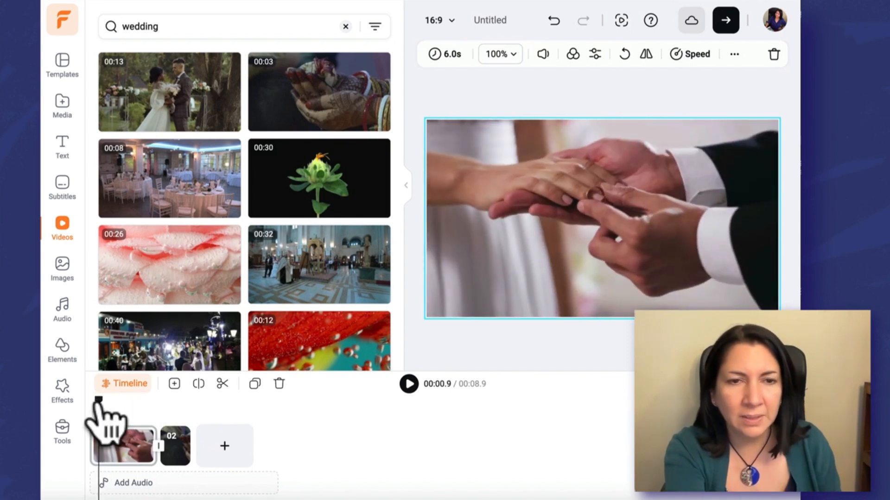
Open the Record Voice tool and allow microphone access using Yeti Stereo Microphone, remembering the decision.
{"action": "left_click", "coordinate": [165, 492]}
{"action": "left_click", "coordinate": [62, 434]}
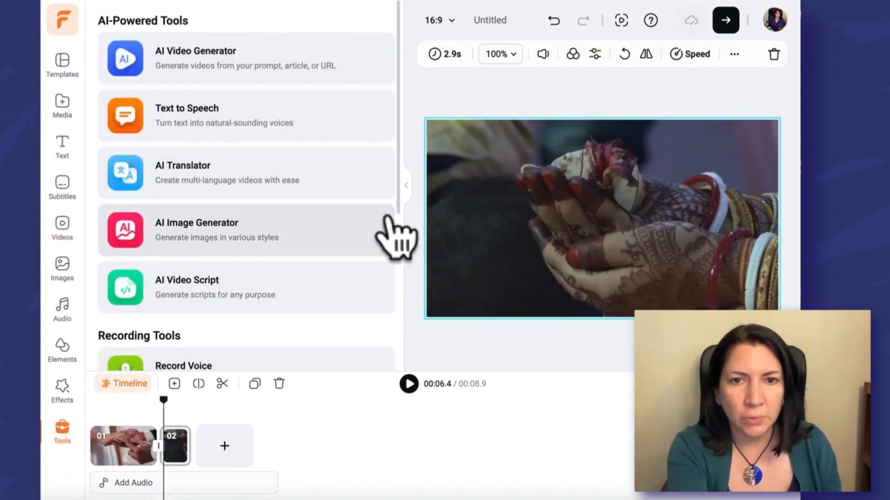
{"action": "left_click_drag", "start_coordinate": [397, 204], "coordinate": [387, 365]}
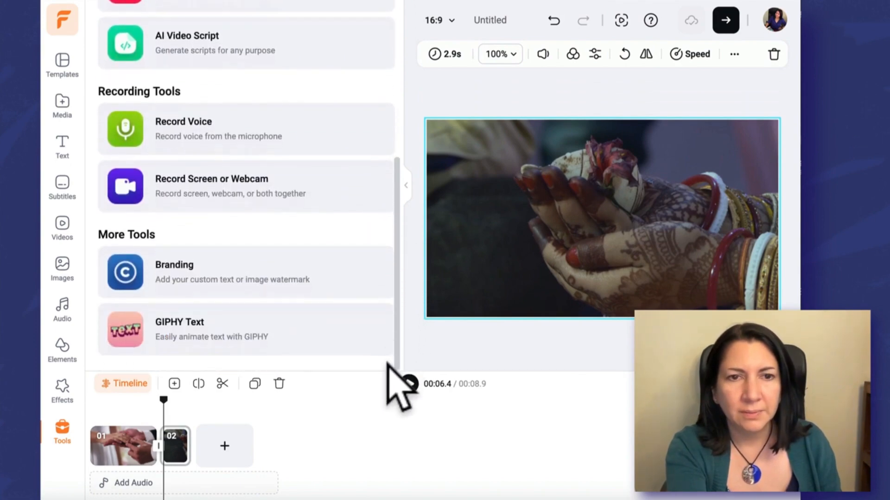
{"action": "left_click", "coordinate": [204, 124]}
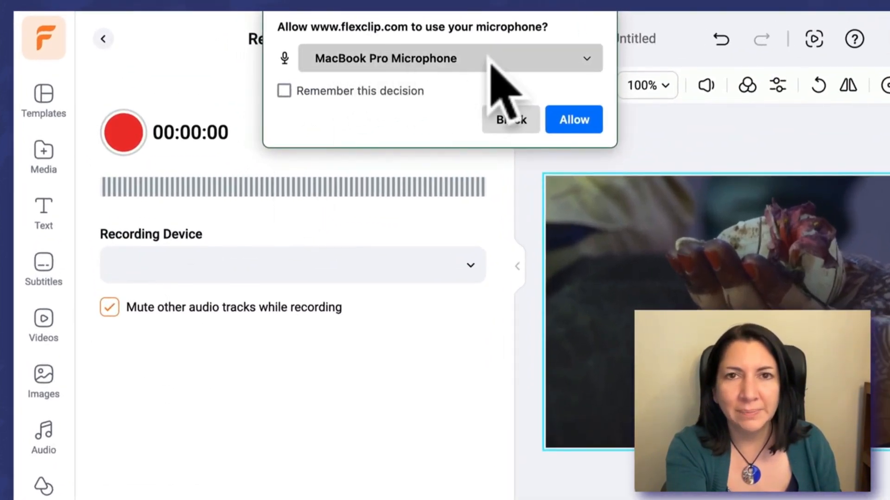
{"action": "left_click", "coordinate": [585, 55]}
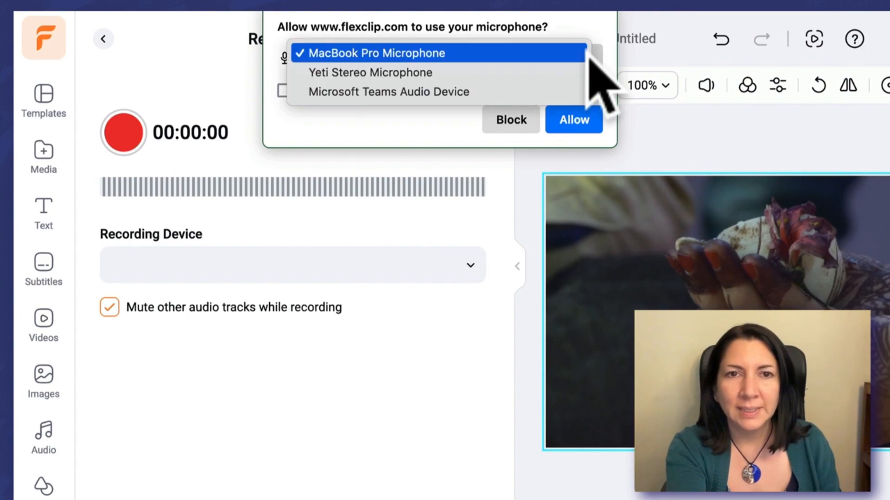
{"action": "left_click", "coordinate": [562, 66]}
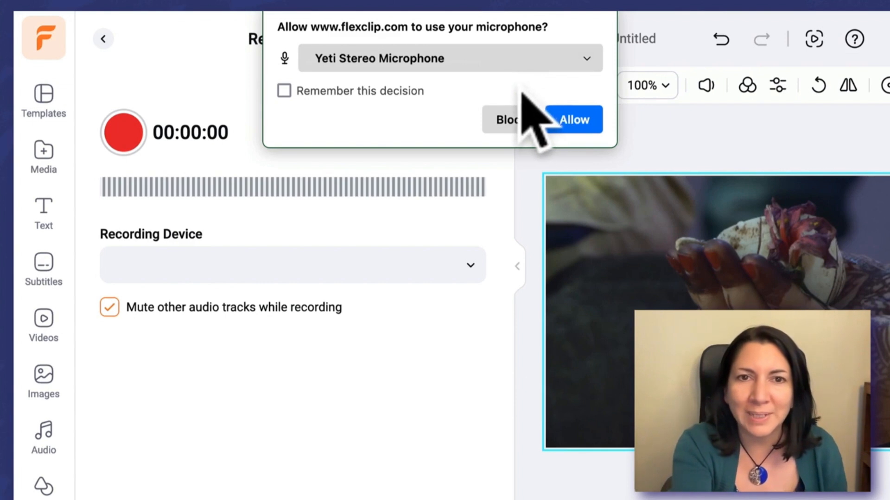
{"action": "left_click", "coordinate": [284, 90]}
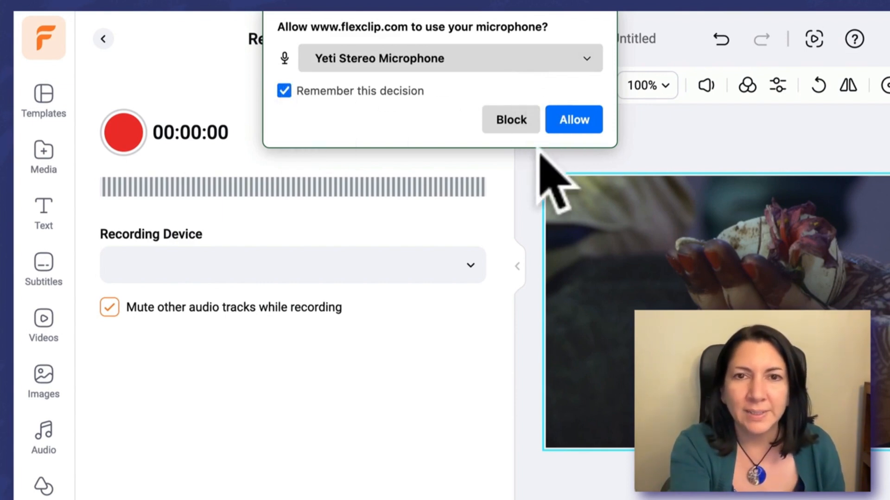
{"action": "left_click", "coordinate": [579, 116]}
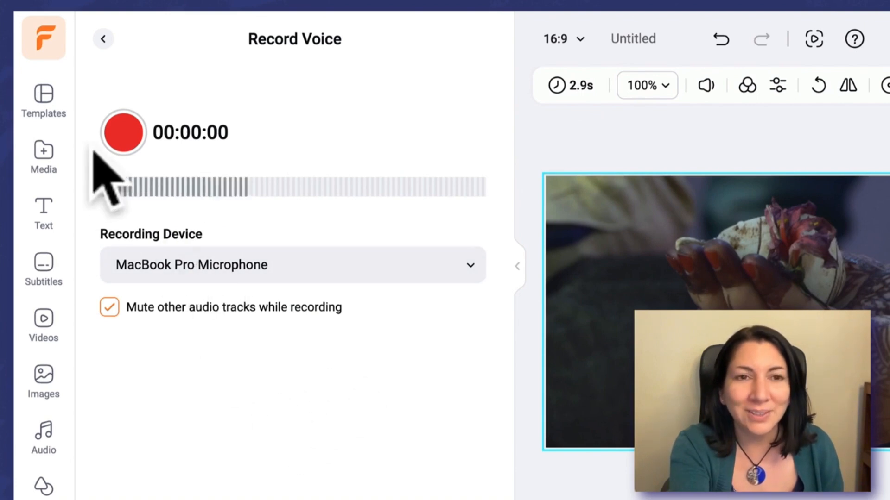
Record a short voiceover and move the audio clip to the start of the timeline.
{"action": "left_click", "coordinate": [122, 142]}
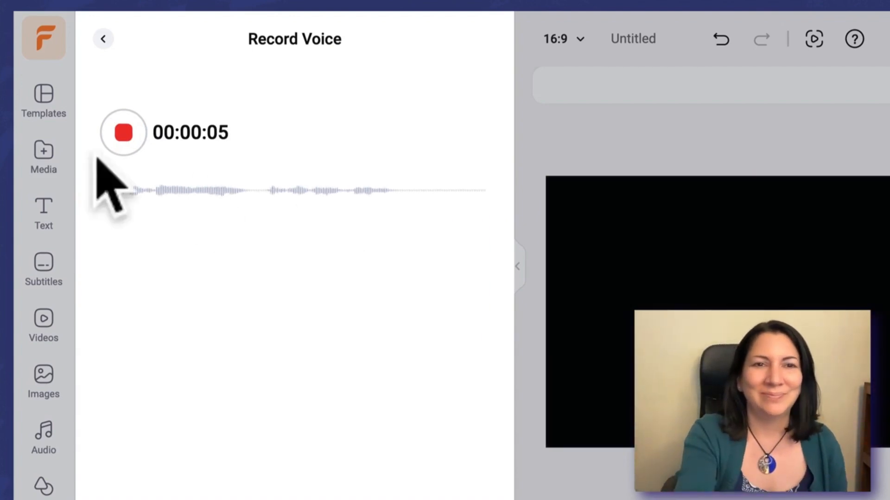
{"action": "left_click", "coordinate": [123, 133]}
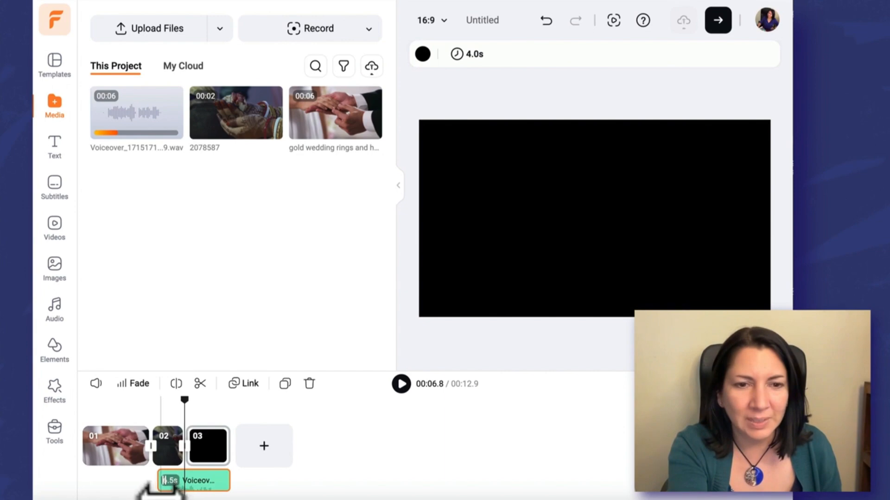
{"action": "left_click_drag", "start_coordinate": [160, 489], "coordinate": [119, 472]}
{"action": "left_click_drag", "start_coordinate": [190, 482], "coordinate": [120, 483]}
Delete the blank third scene and trim the first clip to about 3.7 s.
{"action": "left_click", "coordinate": [209, 440]}
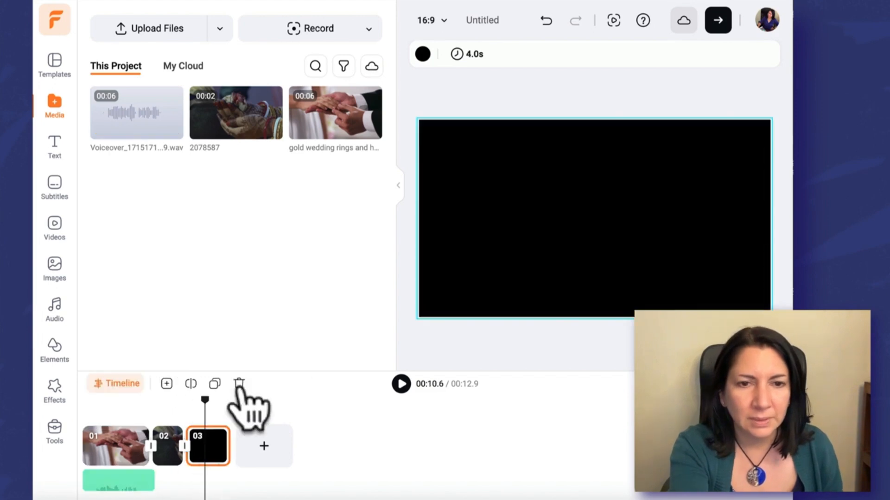
{"action": "left_click", "coordinate": [239, 385]}
{"action": "left_click", "coordinate": [151, 446]}
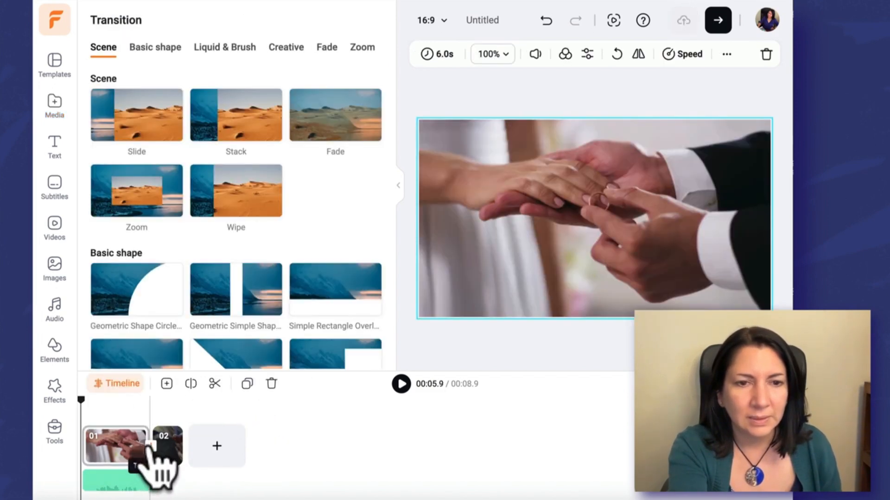
{"action": "left_click_drag", "start_coordinate": [147, 456], "coordinate": [121, 458]}
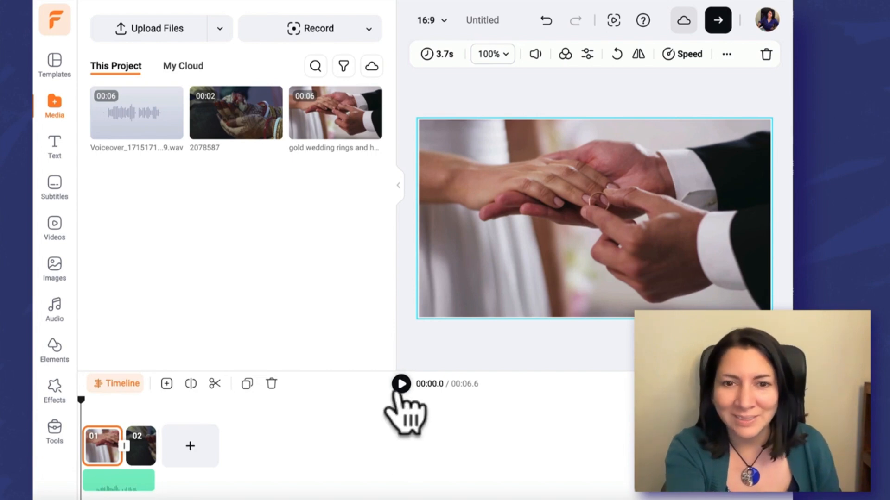
Play back the edited video from the start.
{"action": "left_click", "coordinate": [401, 383]}
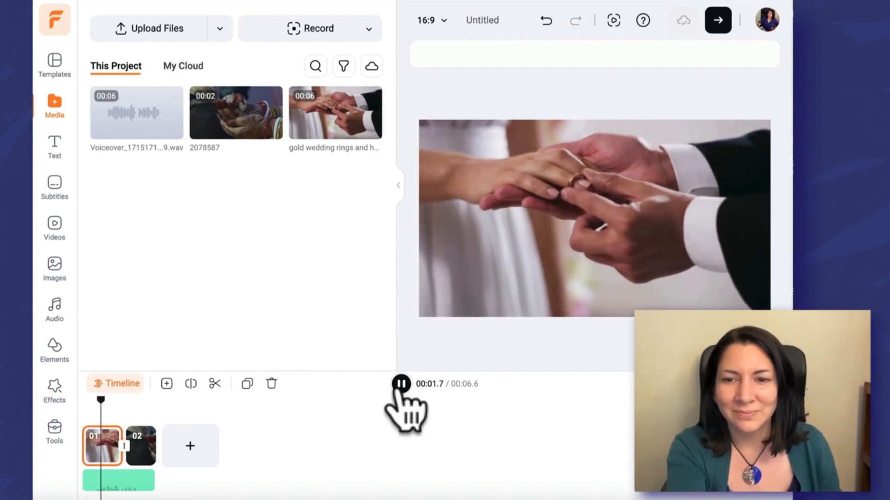
{"action": "key", "text": "XF86AudioRaiseVolume"}
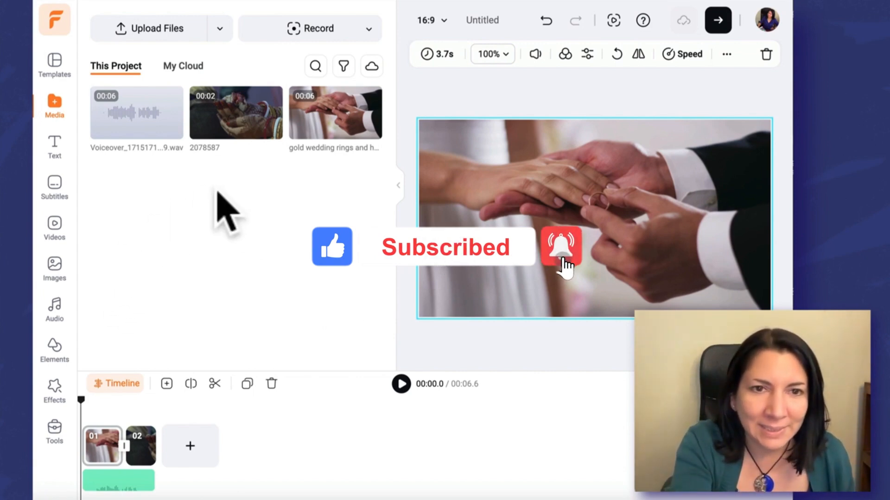
Generate subtitles for the voiceover with AI Auto Subtitle.
{"action": "left_click", "coordinate": [55, 185]}
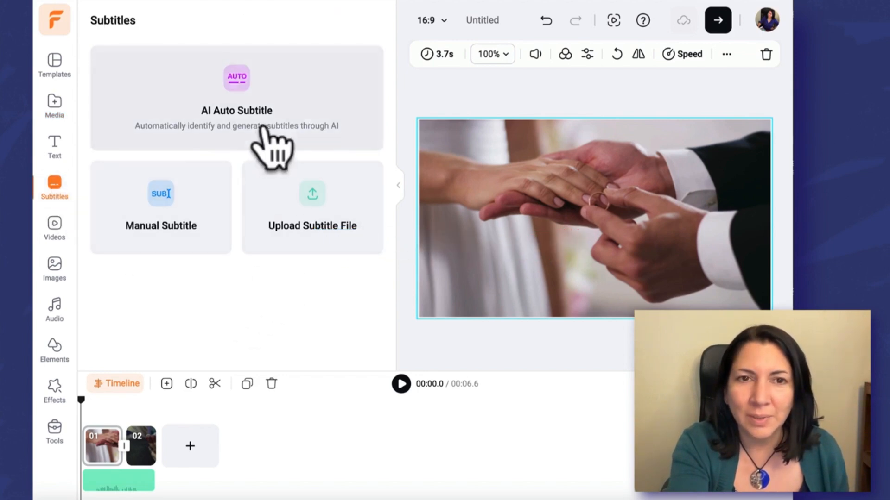
{"action": "left_click", "coordinate": [272, 113]}
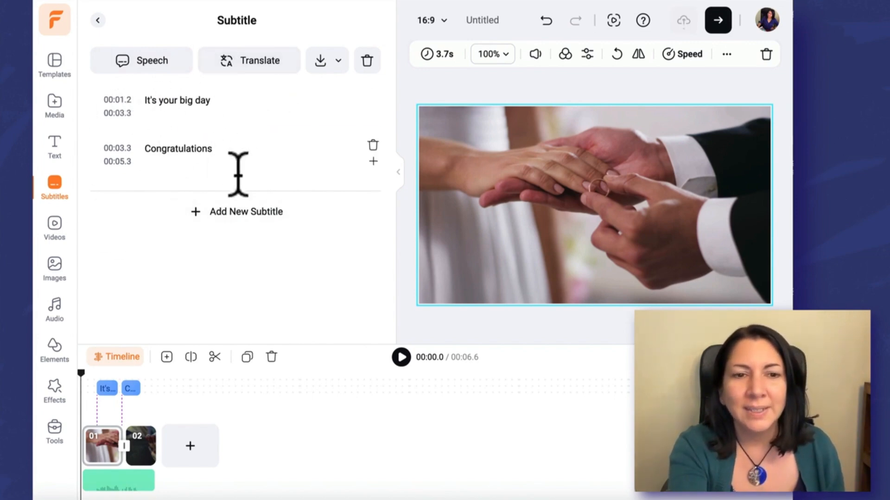
{"action": "left_click", "coordinate": [402, 357]}
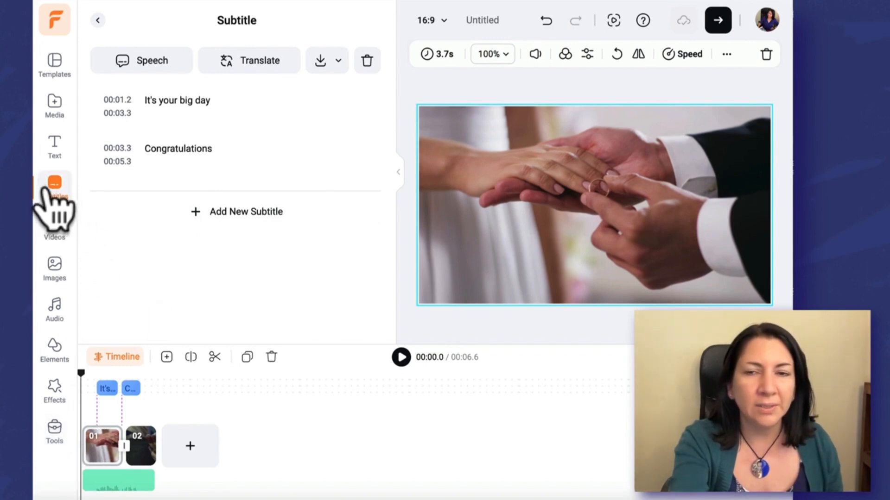
Export the video at 1080p and 30fps with Recommended Quality, then preview the result.
{"action": "left_click", "coordinate": [717, 22]}
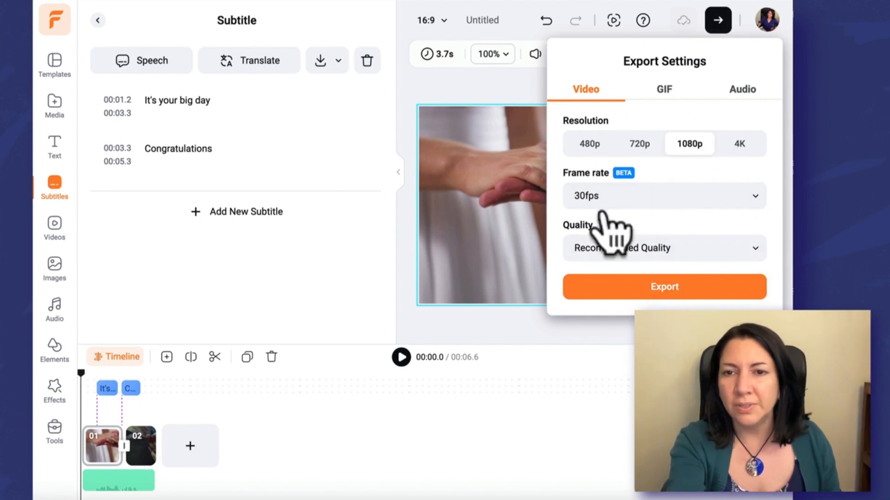
{"action": "left_click", "coordinate": [665, 291]}
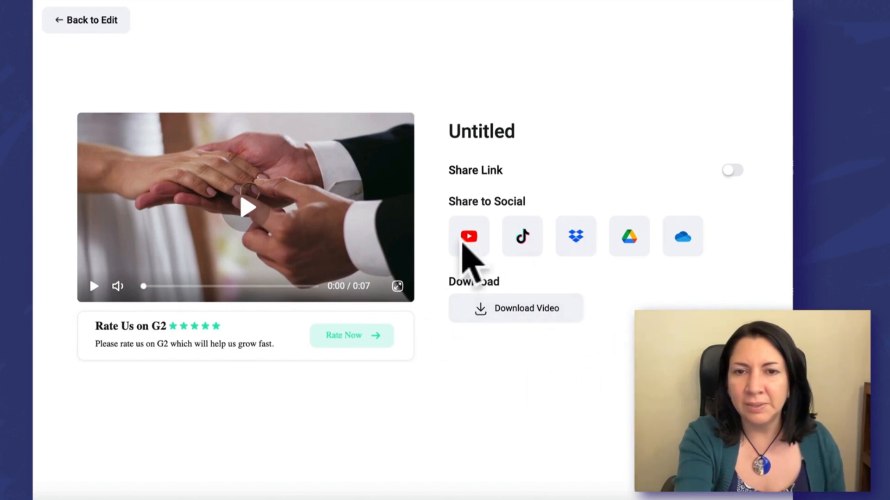
{"action": "left_click", "coordinate": [243, 206]}
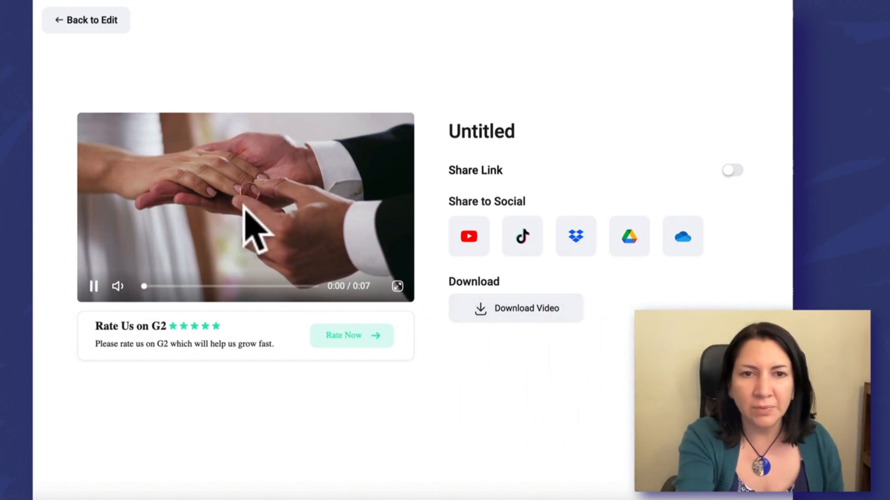
{"action": "left_click", "coordinate": [94, 285]}
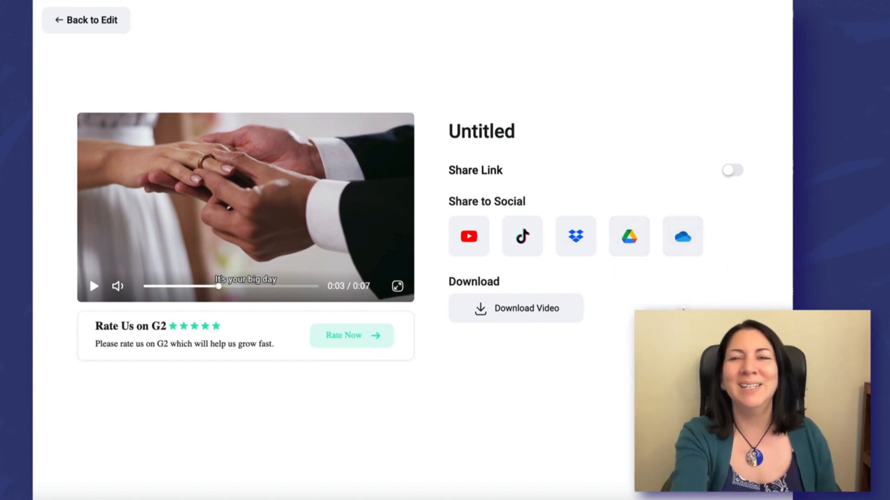
Turn on the share link and go back to the editor.
{"action": "left_click", "coordinate": [731, 171]}
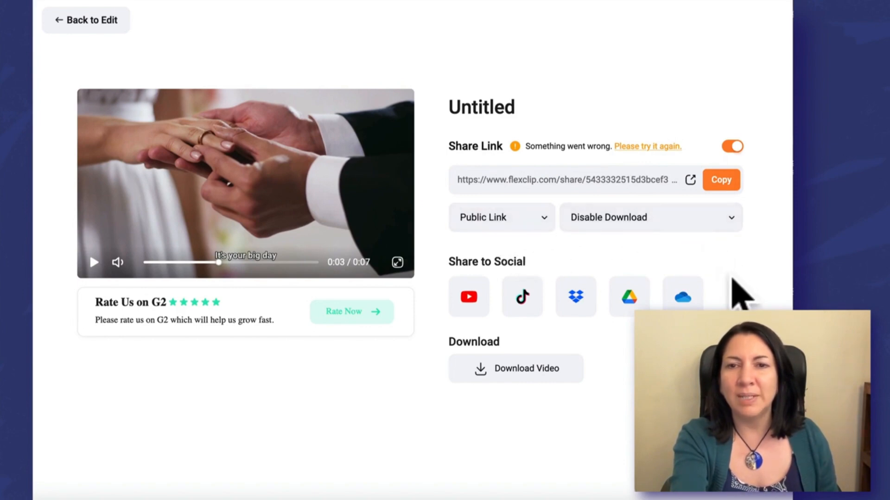
{"action": "left_click", "coordinate": [98, 21]}
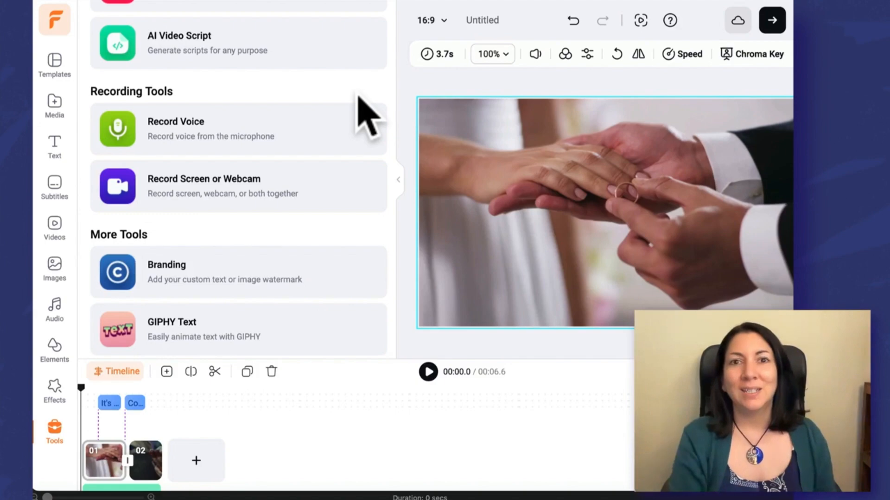